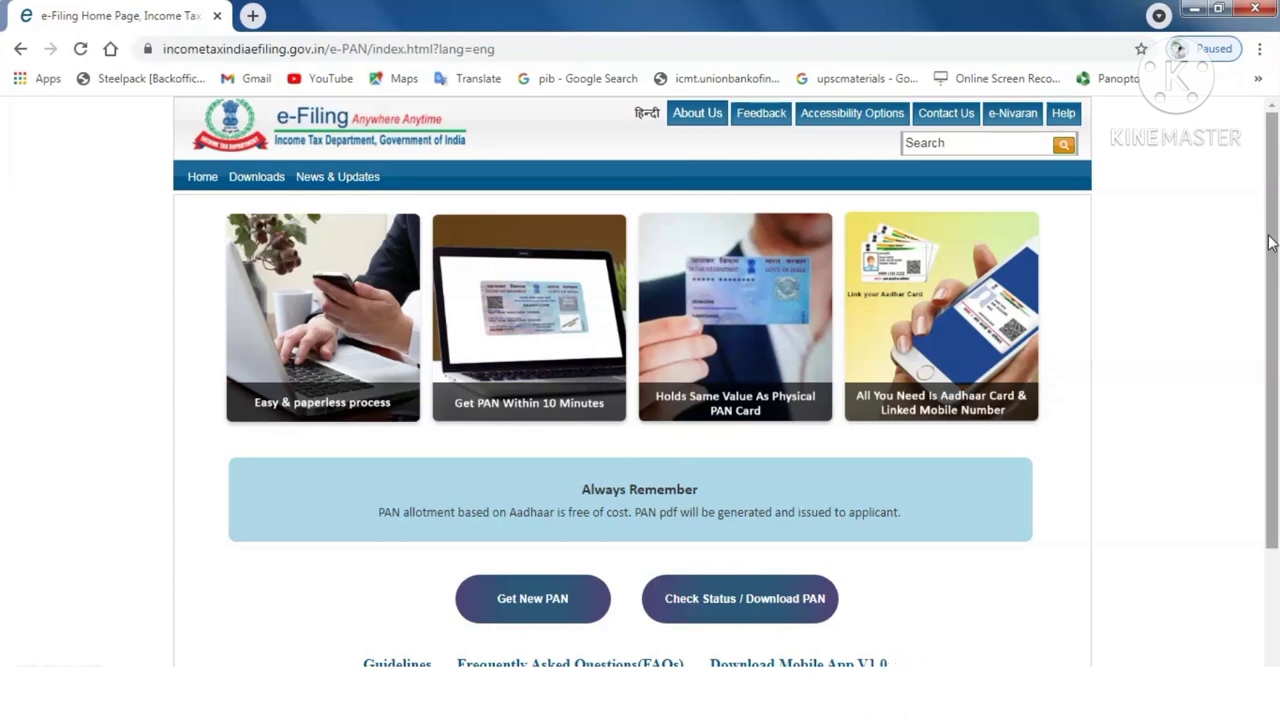
- Choose Get New PAN on the Instant e-PAN page to start an Aadhaar-based application
{"action": "mouse_move", "coordinate": [1268, 298]}
{"action": "left_mouse_down"}
{"action": "mouse_move", "coordinate": [1266, 423]}
{"action": "mouse_move", "coordinate": [1272, 288]}
{"action": "left_mouse_up"}
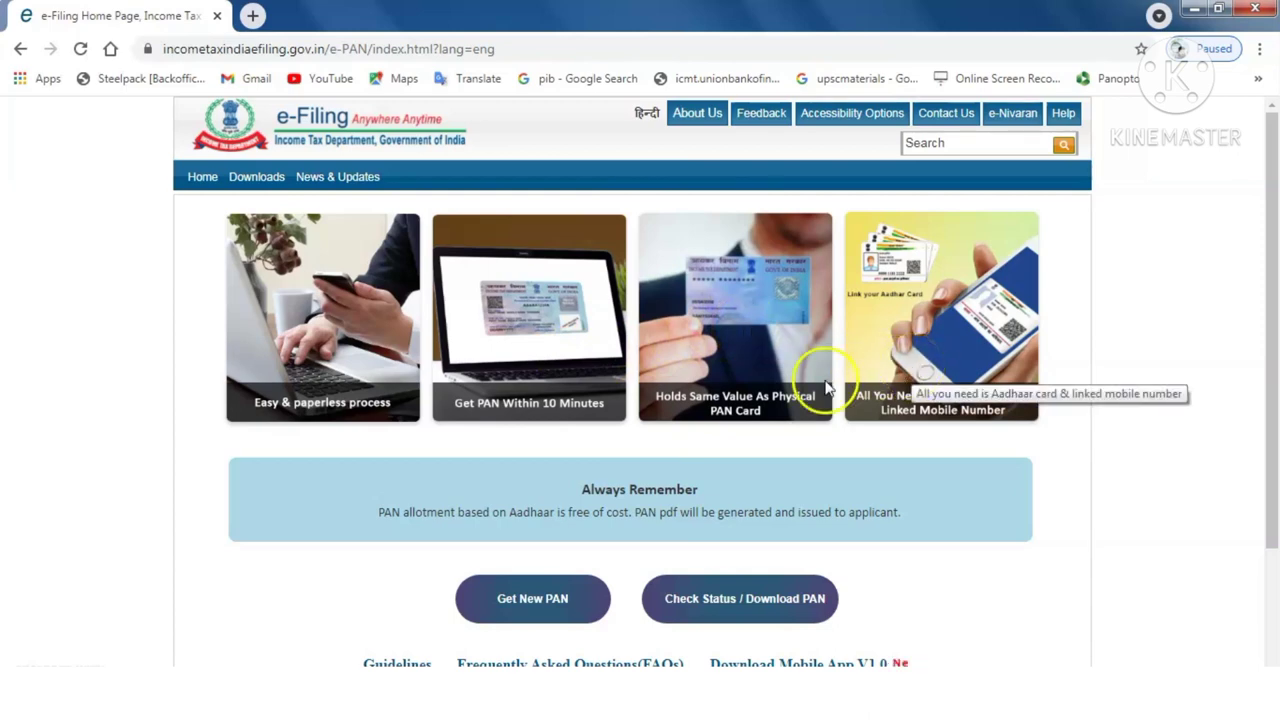
{"action": "left_click", "coordinate": [540, 590]}
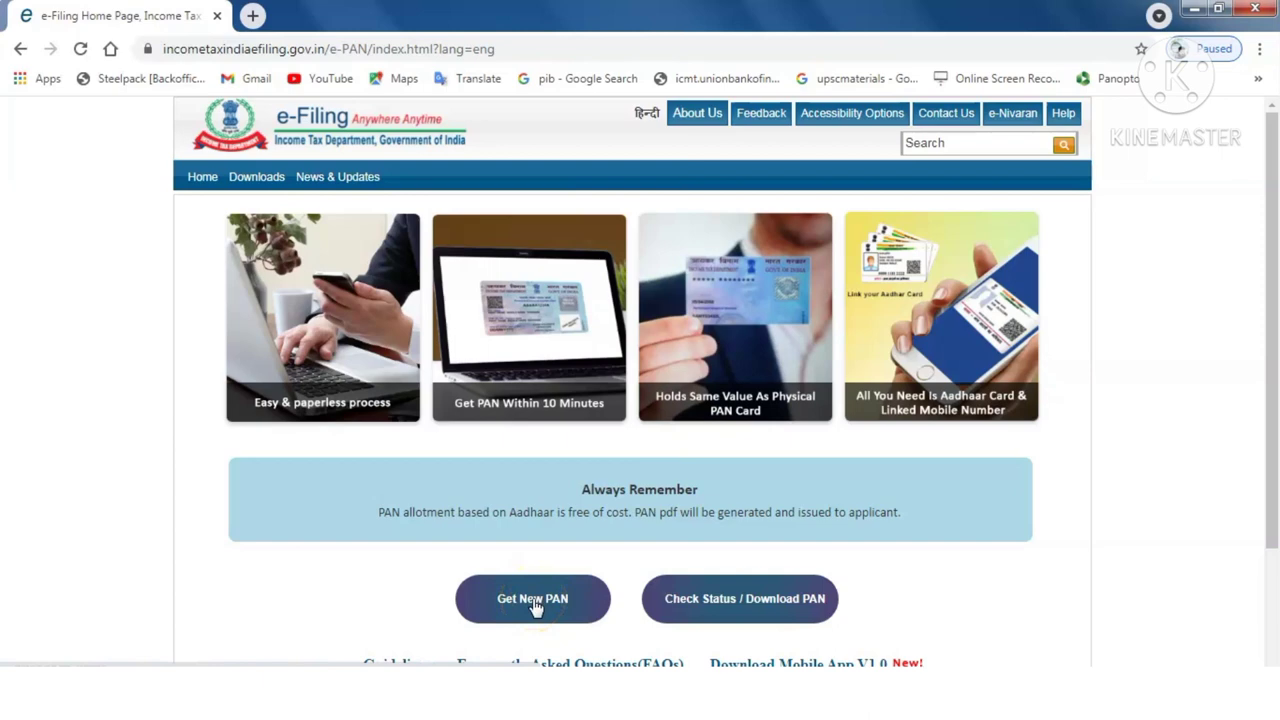
{"action": "left_click", "coordinate": [700, 628]}
{"action": "left_click", "coordinate": [723, 609]}
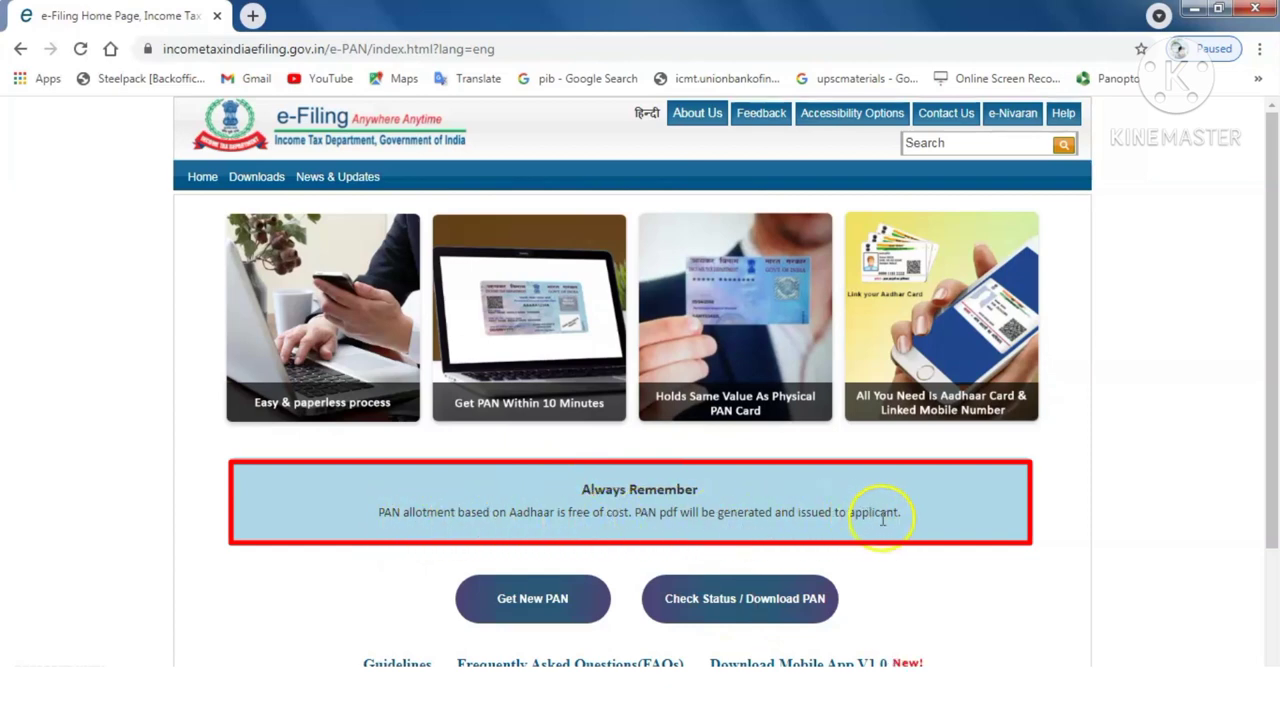
{"action": "left_click", "coordinate": [536, 615]}
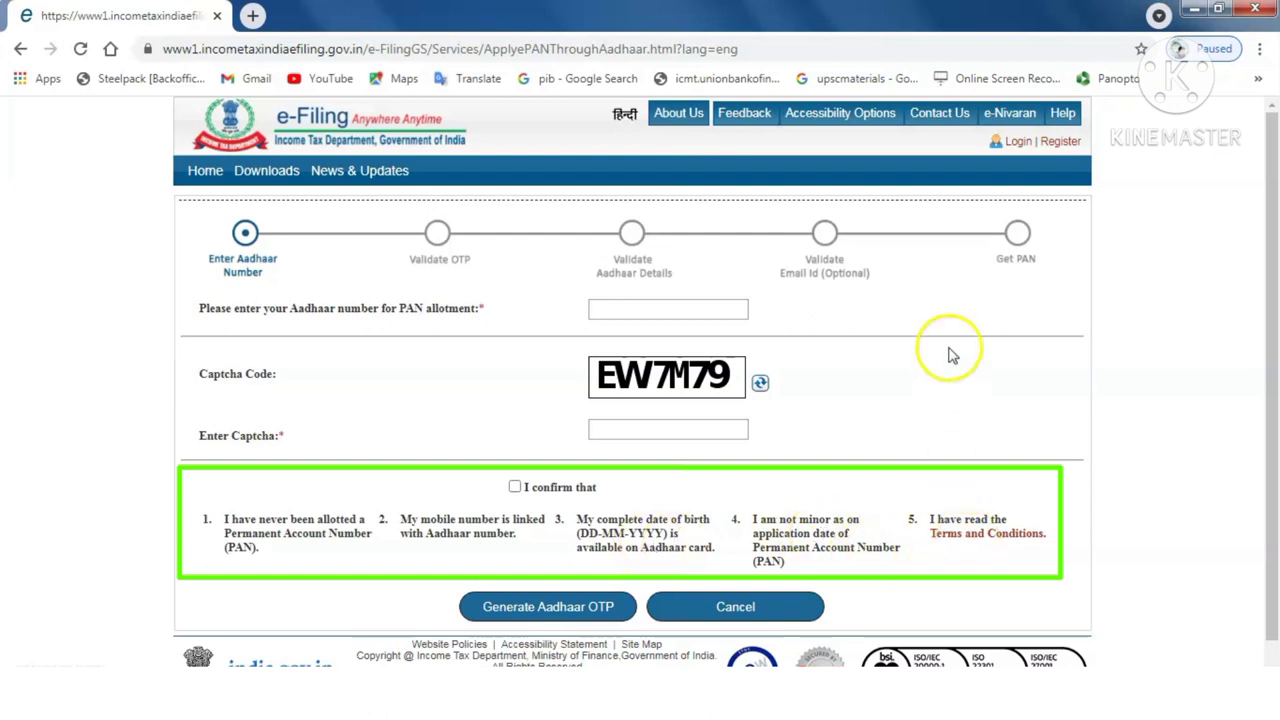
- Fill in the Aadhaar number and the captcha code on the new PAN form
{"action": "left_click", "coordinate": [645, 313]}
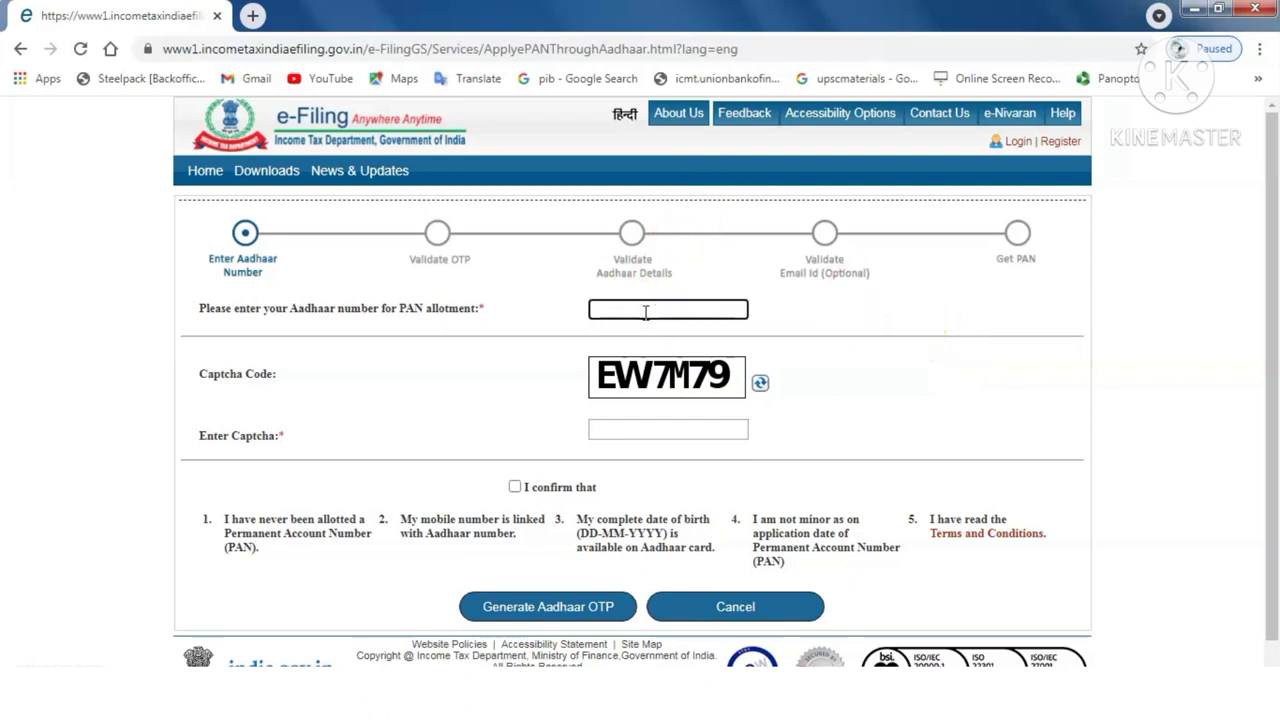
{"action": "left_click", "coordinate": [648, 427]}
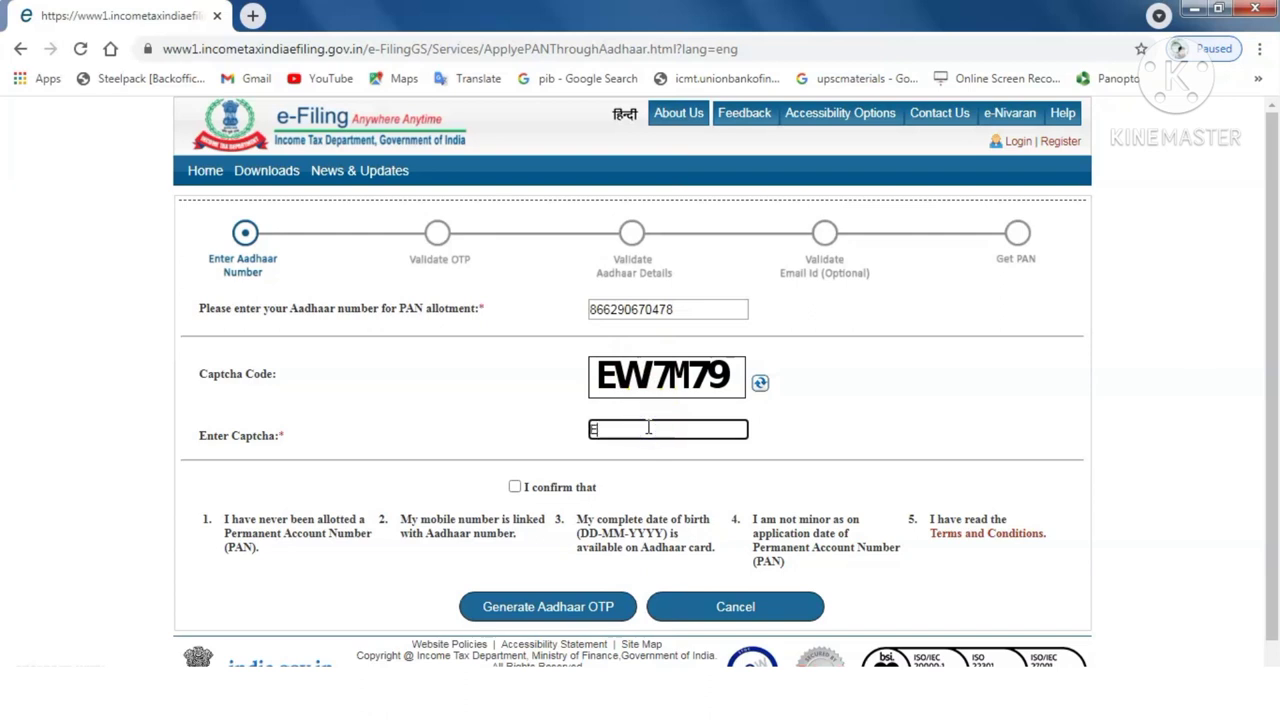
{"action": "type", "text": "EW7M79"}
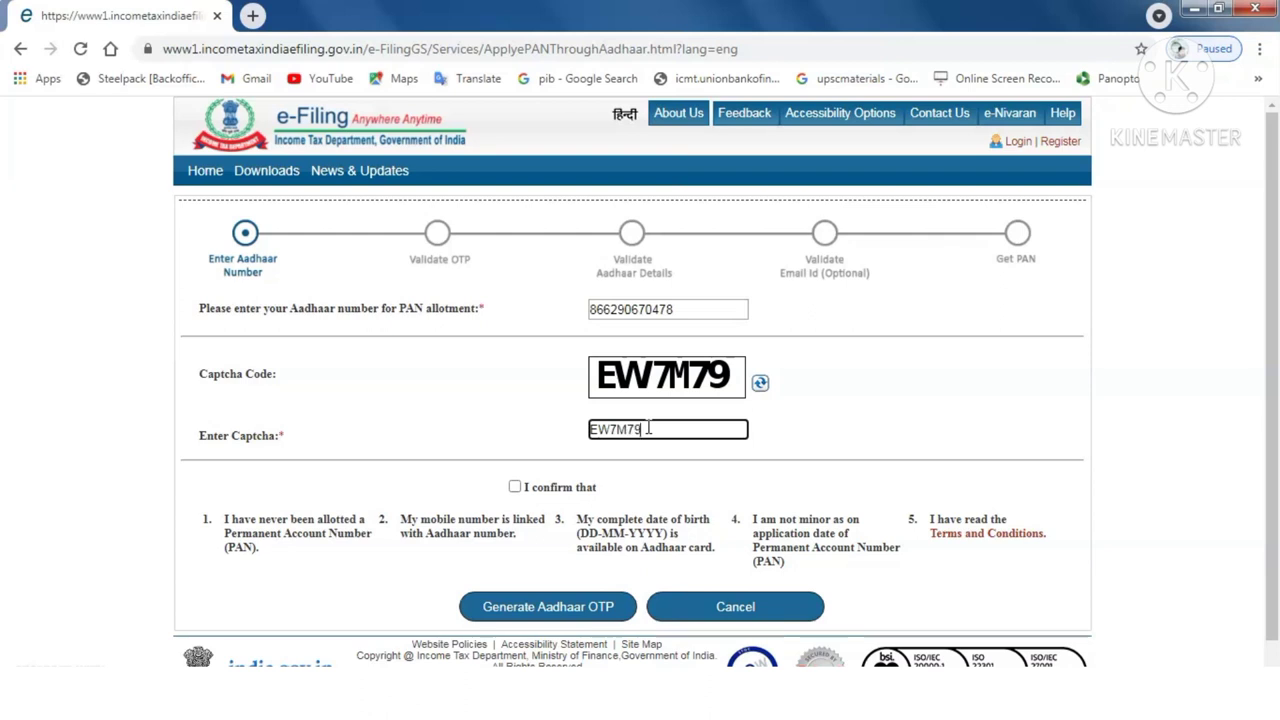
- Confirm the 'I confirm that' declaration and generate the Aadhaar OTP
{"action": "left_click", "coordinate": [897, 385]}
{"action": "left_click", "coordinate": [540, 484]}
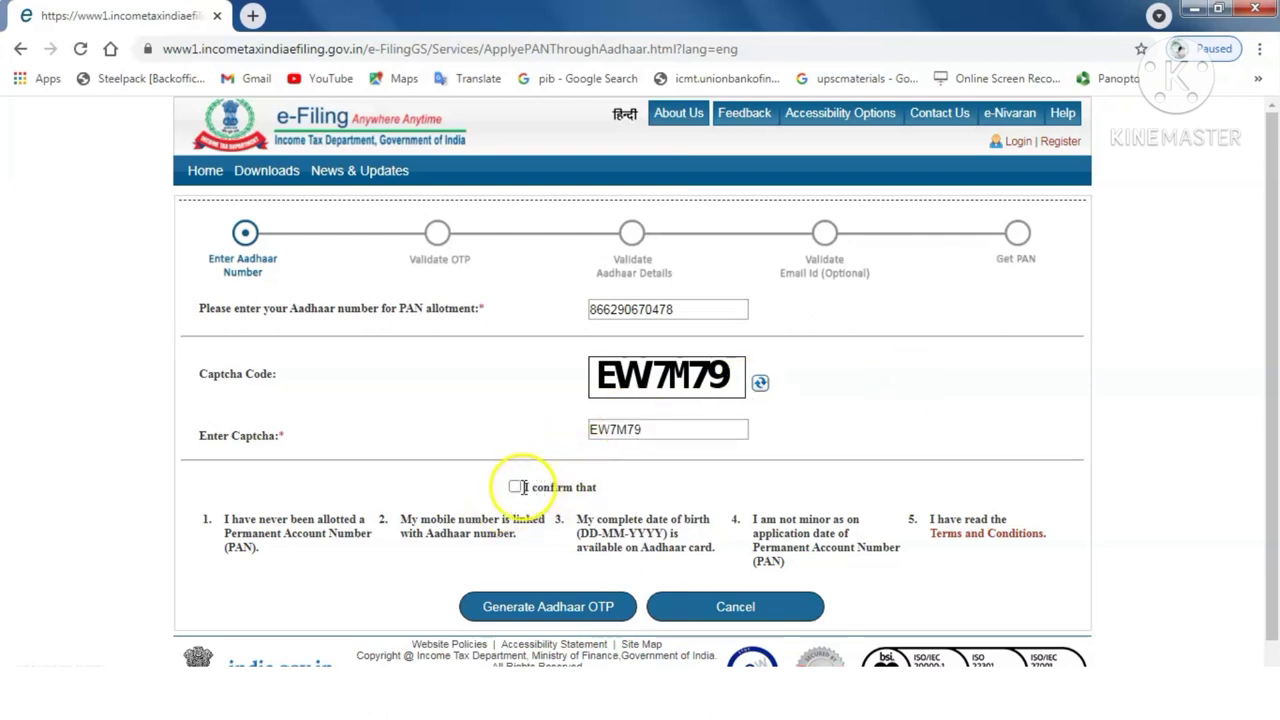
{"action": "left_click", "coordinate": [515, 489]}
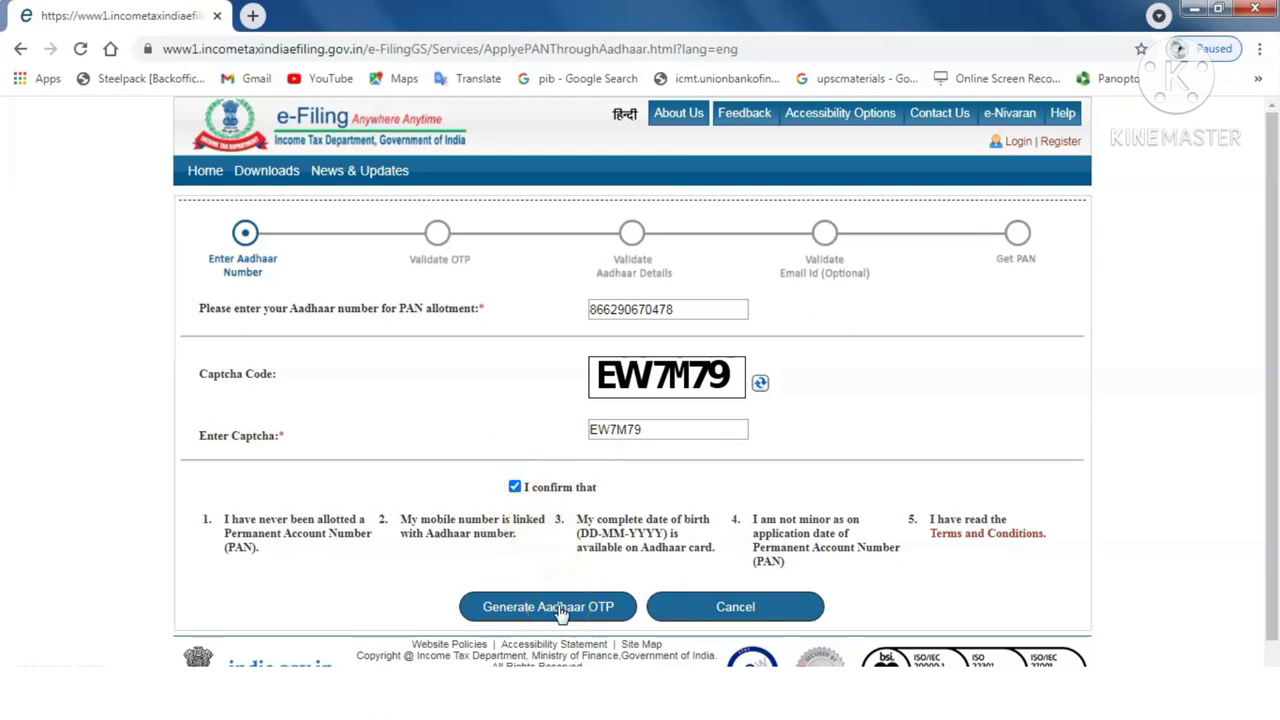
{"action": "left_click", "coordinate": [548, 607]}
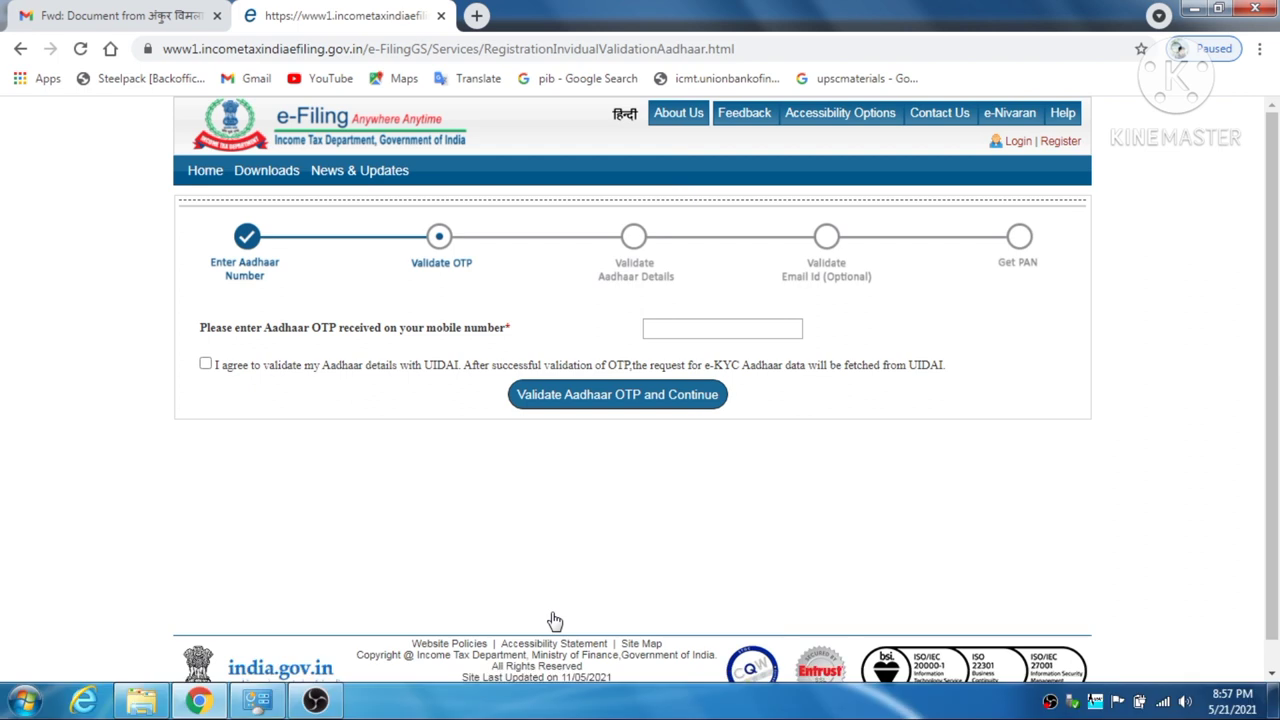
- Validate the pasted Aadhaar OTP with UIDAI consent, accept the fetched details and submit the PAN request
{"action": "left_click", "coordinate": [661, 332]}
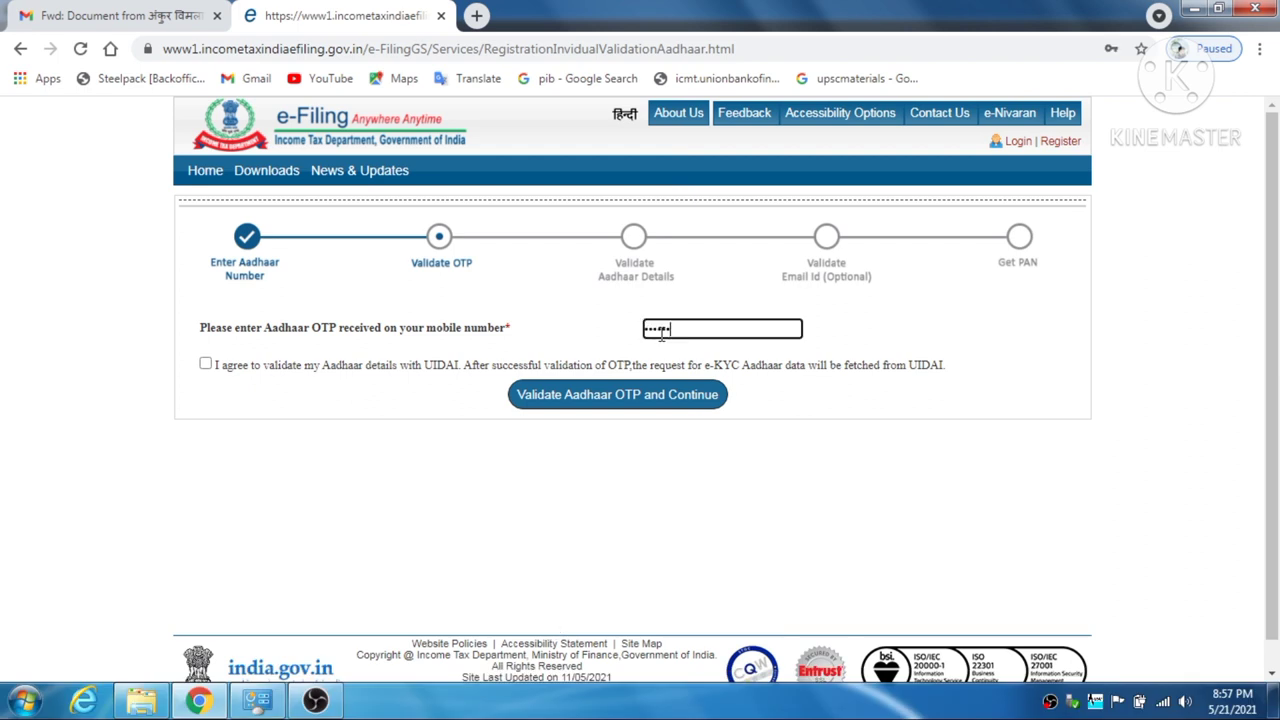
{"action": "key", "text": "ctrl+v"}
{"action": "left_click", "coordinate": [205, 365]}
{"action": "left_click", "coordinate": [617, 400]}
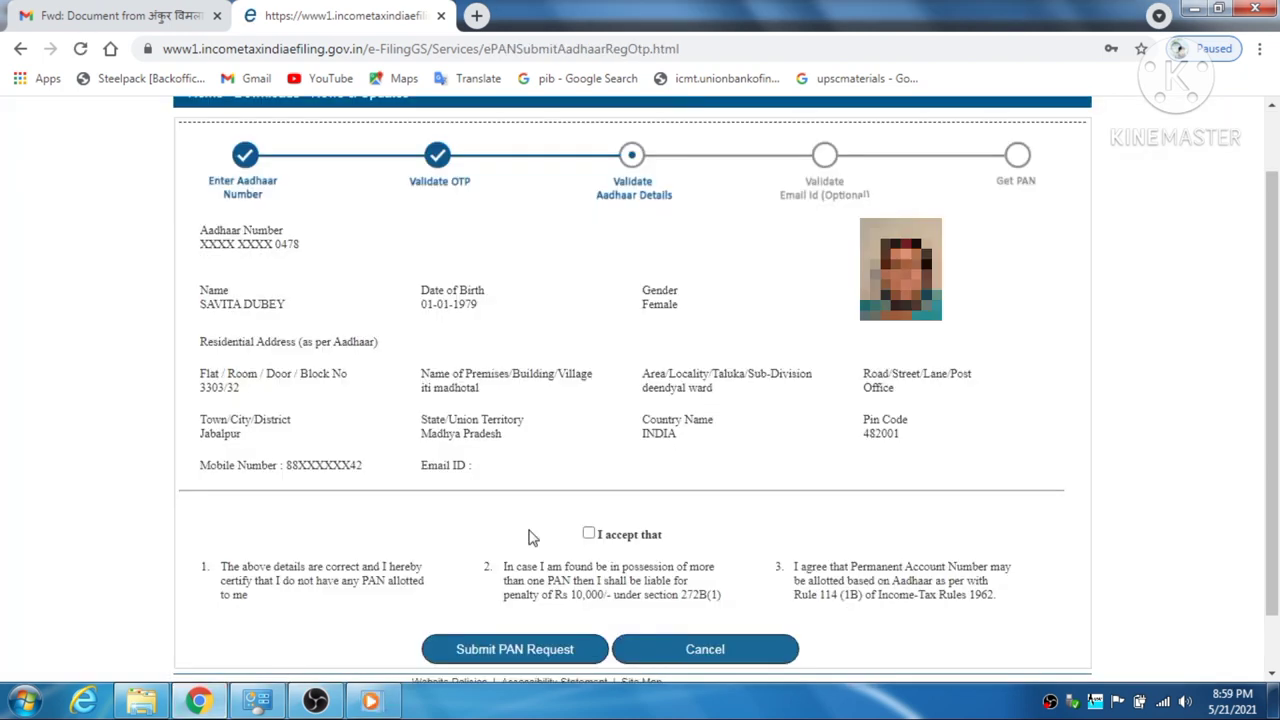
{"action": "left_click", "coordinate": [588, 533]}
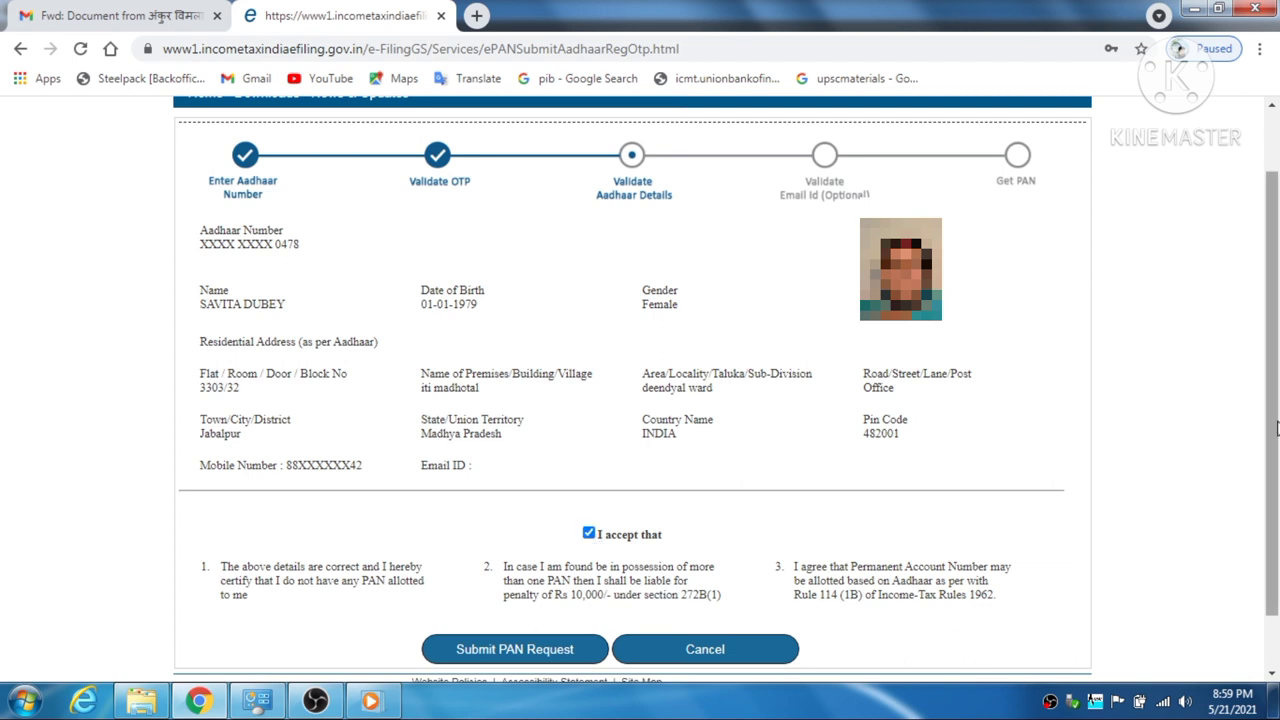
{"action": "left_click", "coordinate": [530, 651]}
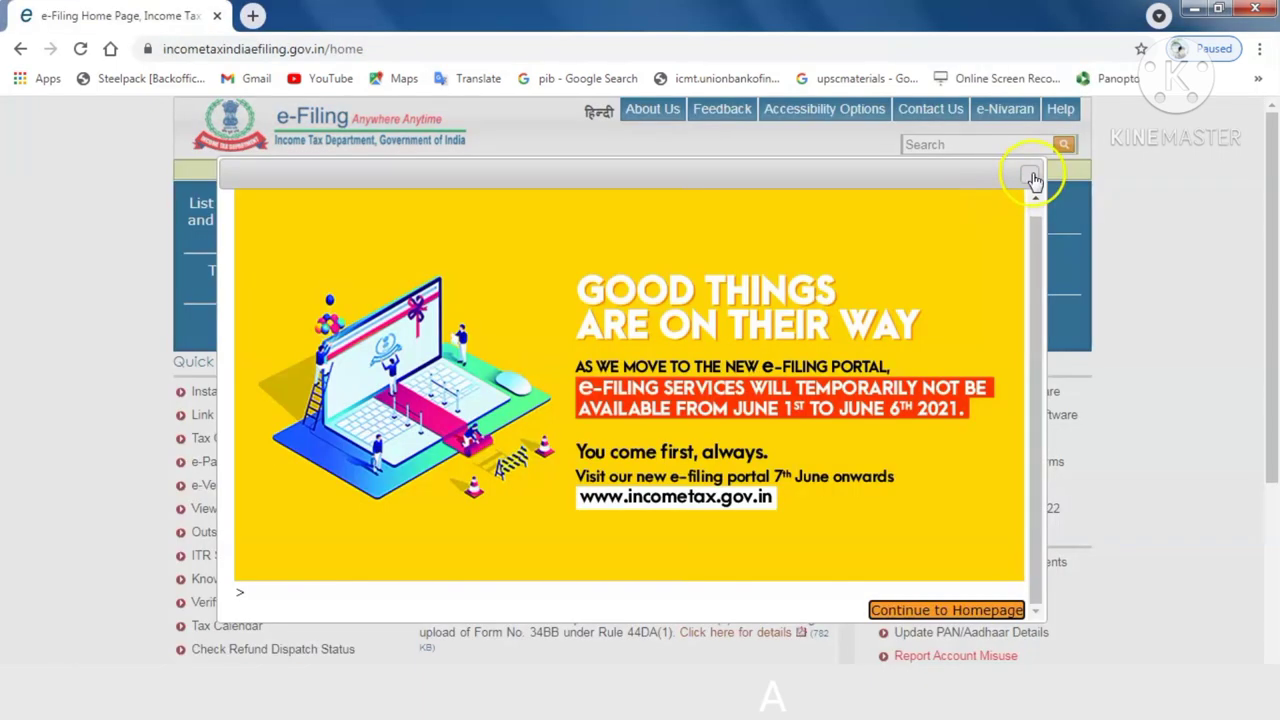
- Dismiss the new-portal announcement and go to Check Status / Download PAN under Instant PAN
{"action": "left_click", "coordinate": [1032, 178]}
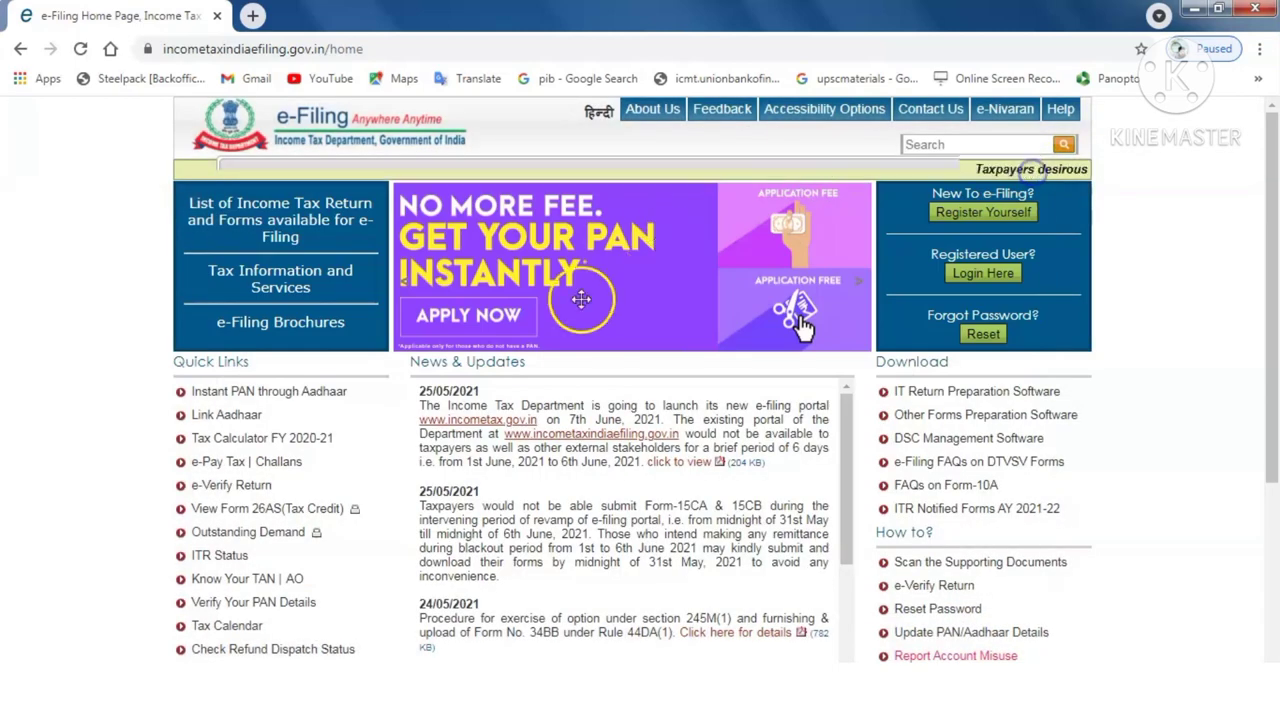
{"action": "left_click", "coordinate": [224, 391]}
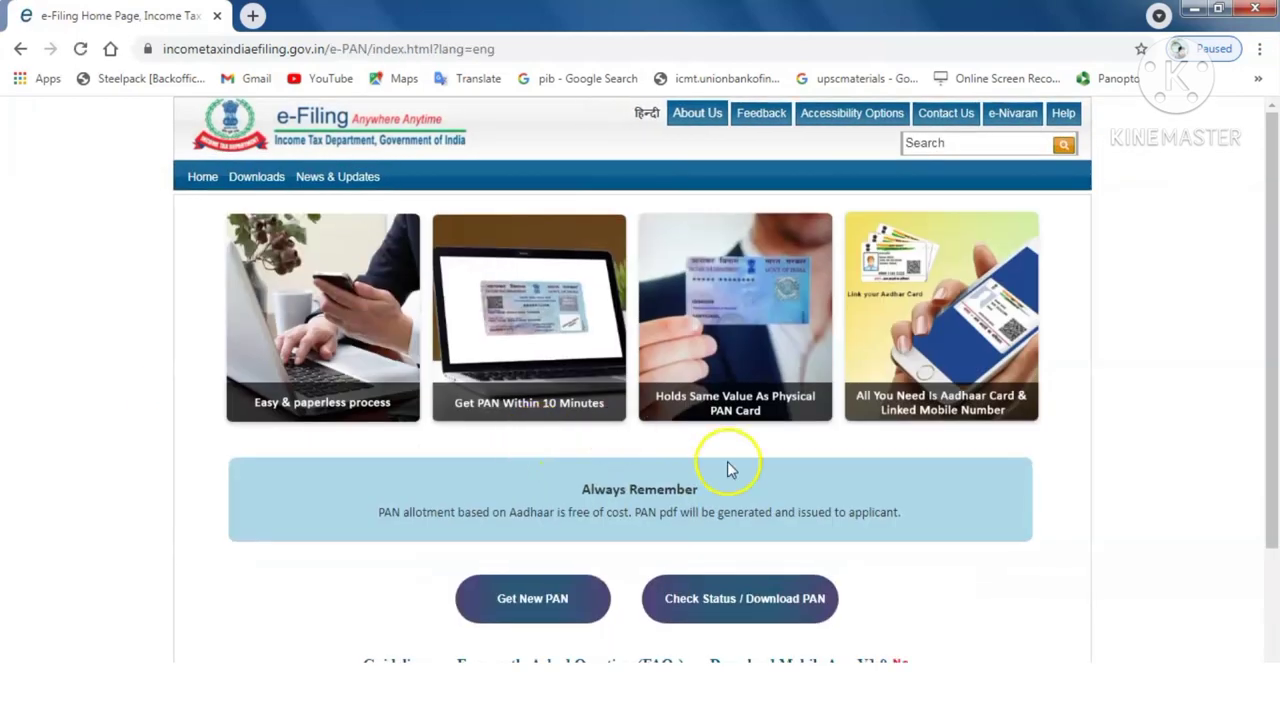
{"action": "left_click", "coordinate": [779, 596]}
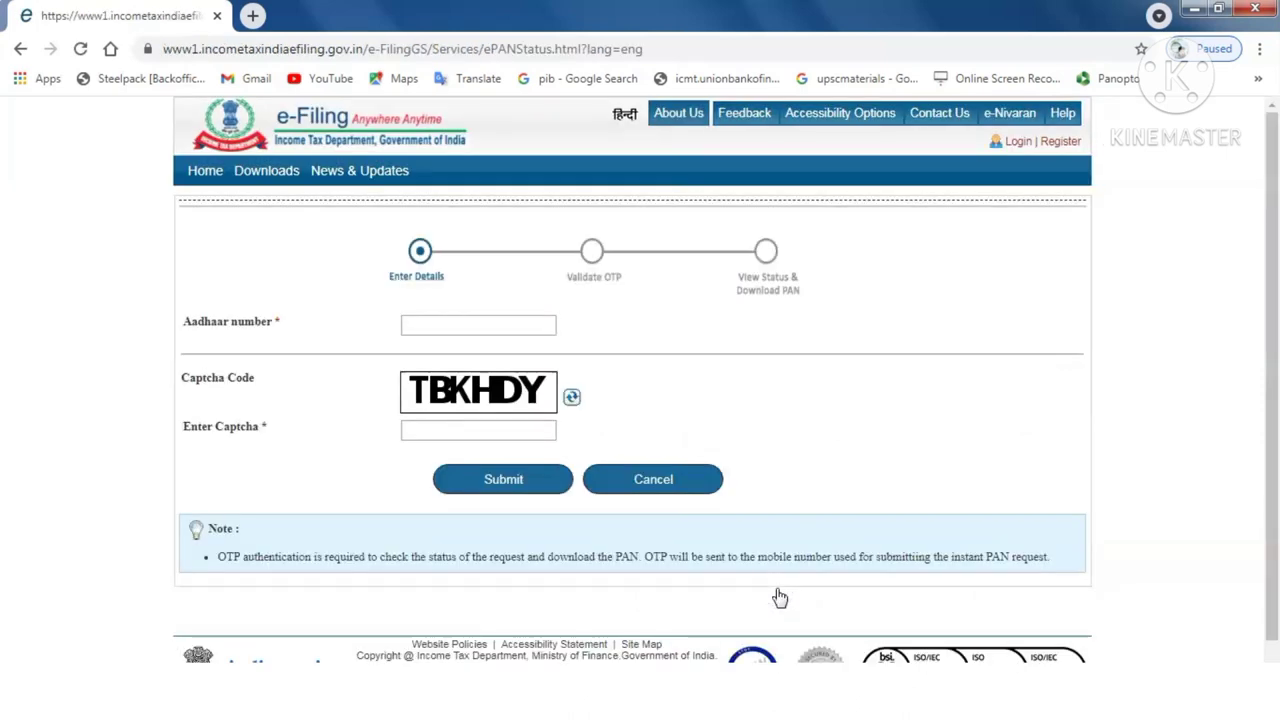
- Submit the Aadhaar number with the captcha code to request the status-check OTP
{"action": "left_click", "coordinate": [441, 323]}
{"action": "left_click", "coordinate": [441, 323]}
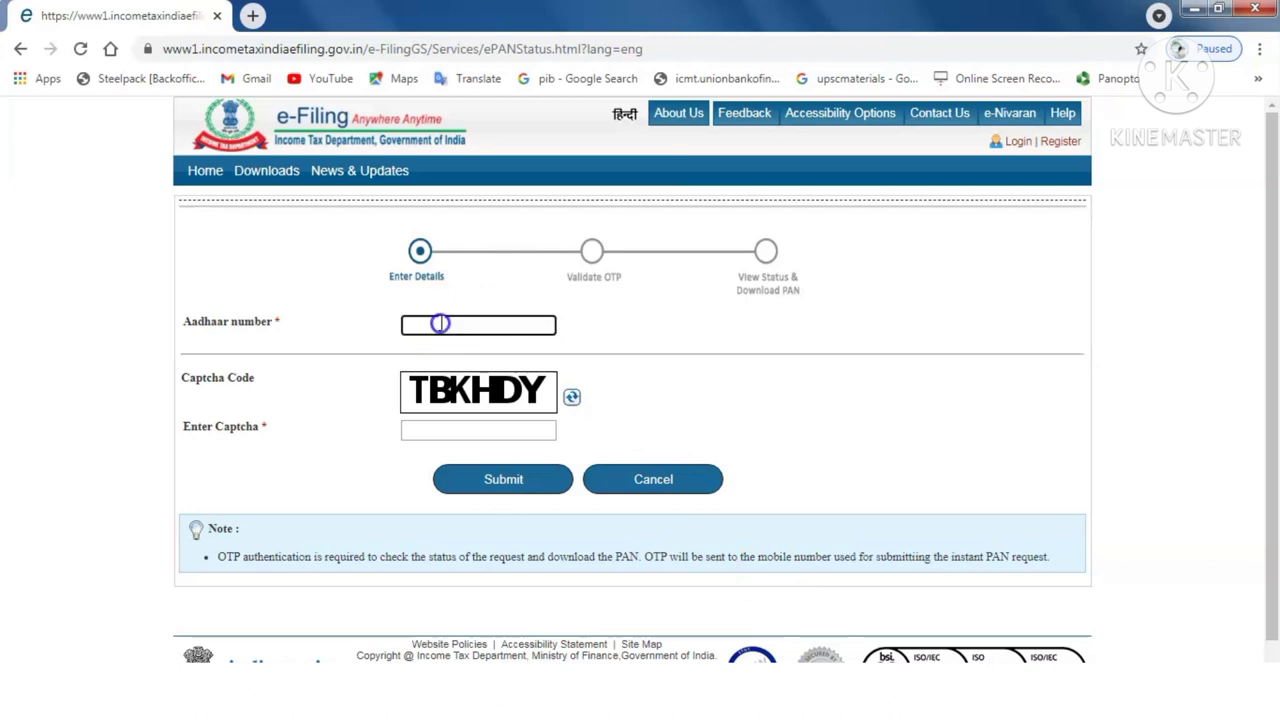
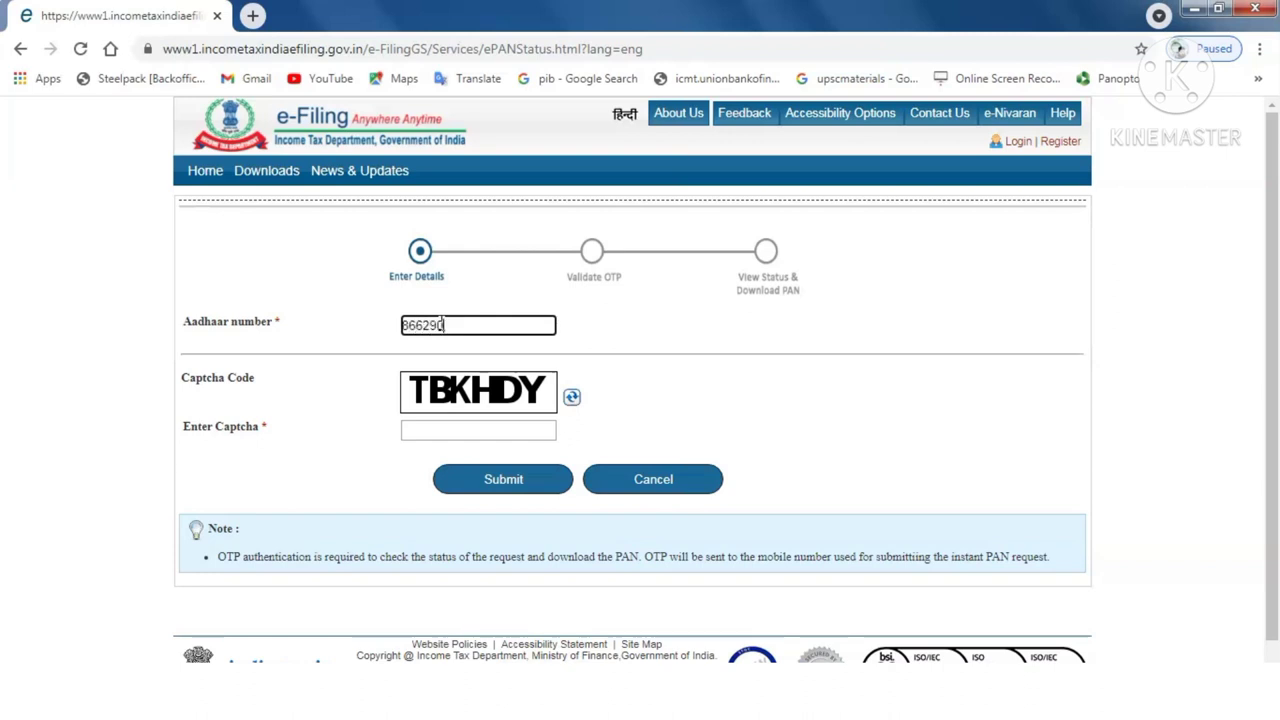
{"action": "left_click", "coordinate": [440, 432]}
{"action": "type", "text": "TB"}
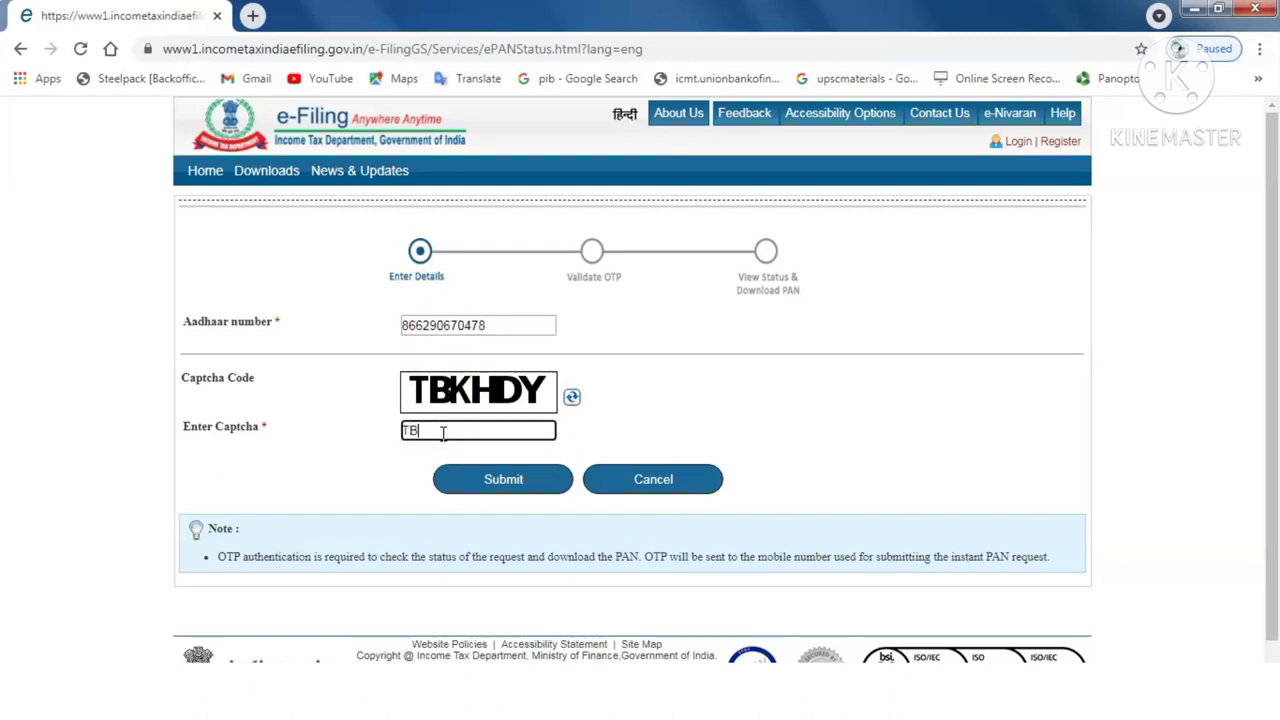
{"action": "type", "text": "KHDY"}
{"action": "left_click", "coordinate": [608, 420]}
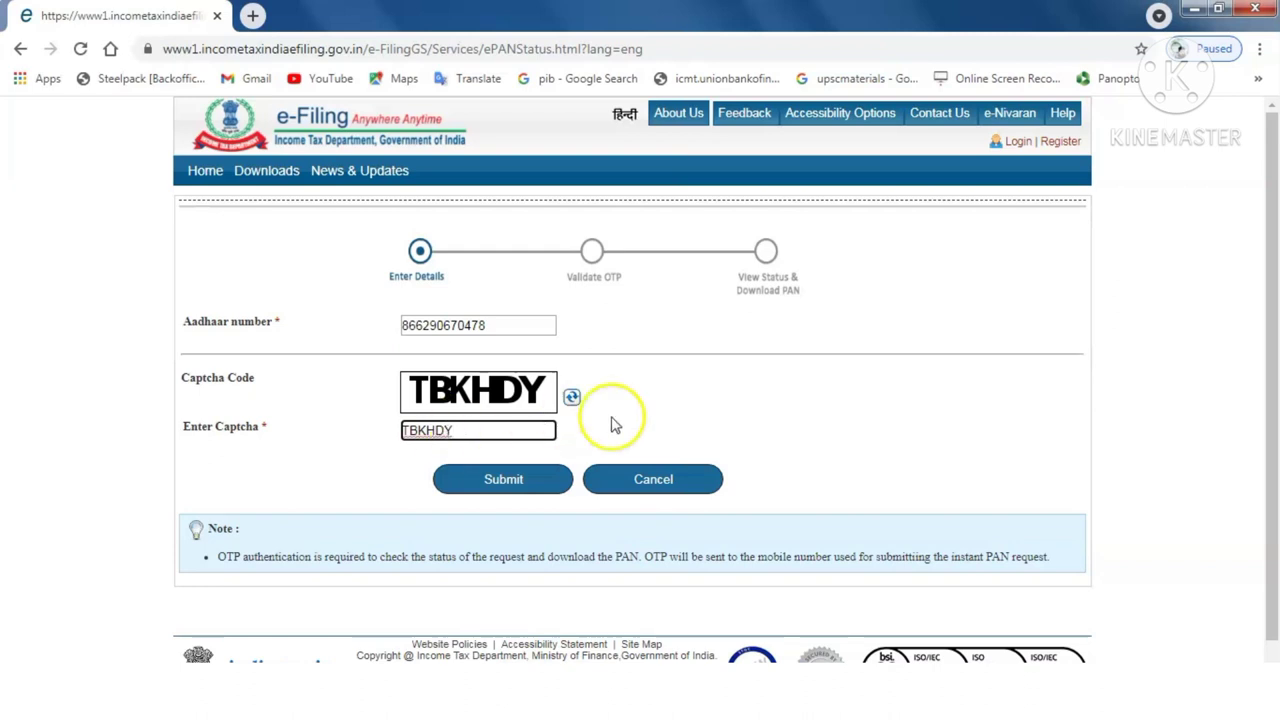
{"action": "left_click", "coordinate": [475, 490]}
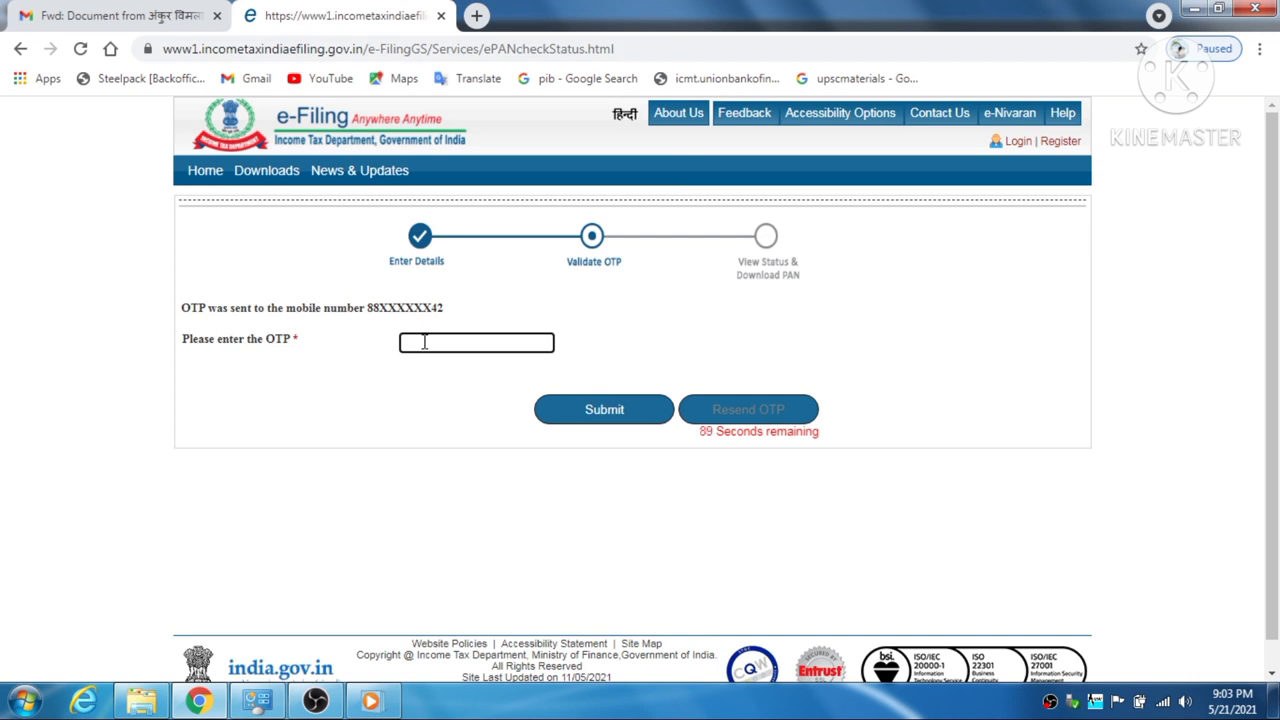
- Resubmit with a new captcha, then validate the received OTP to see 'PAN allotment successful'
{"action": "type", "text": "••••••"}
{"action": "left_click", "coordinate": [600, 412]}
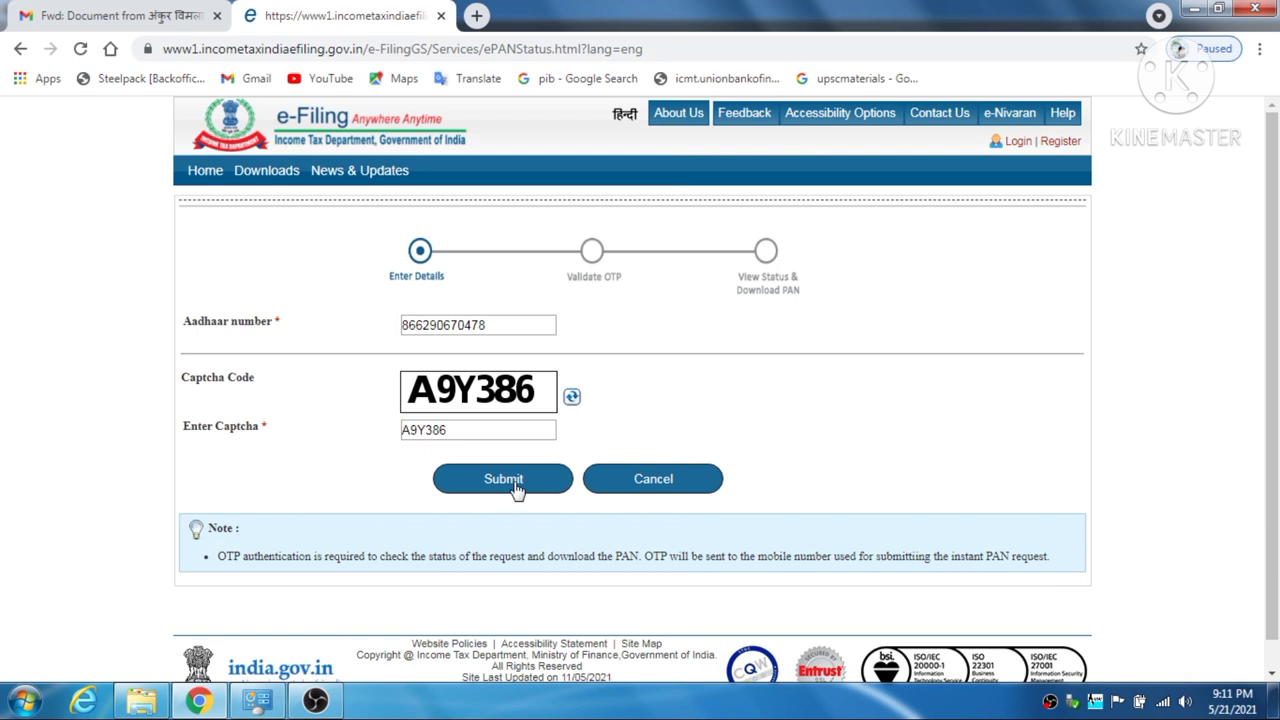
{"action": "left_click", "coordinate": [510, 482]}
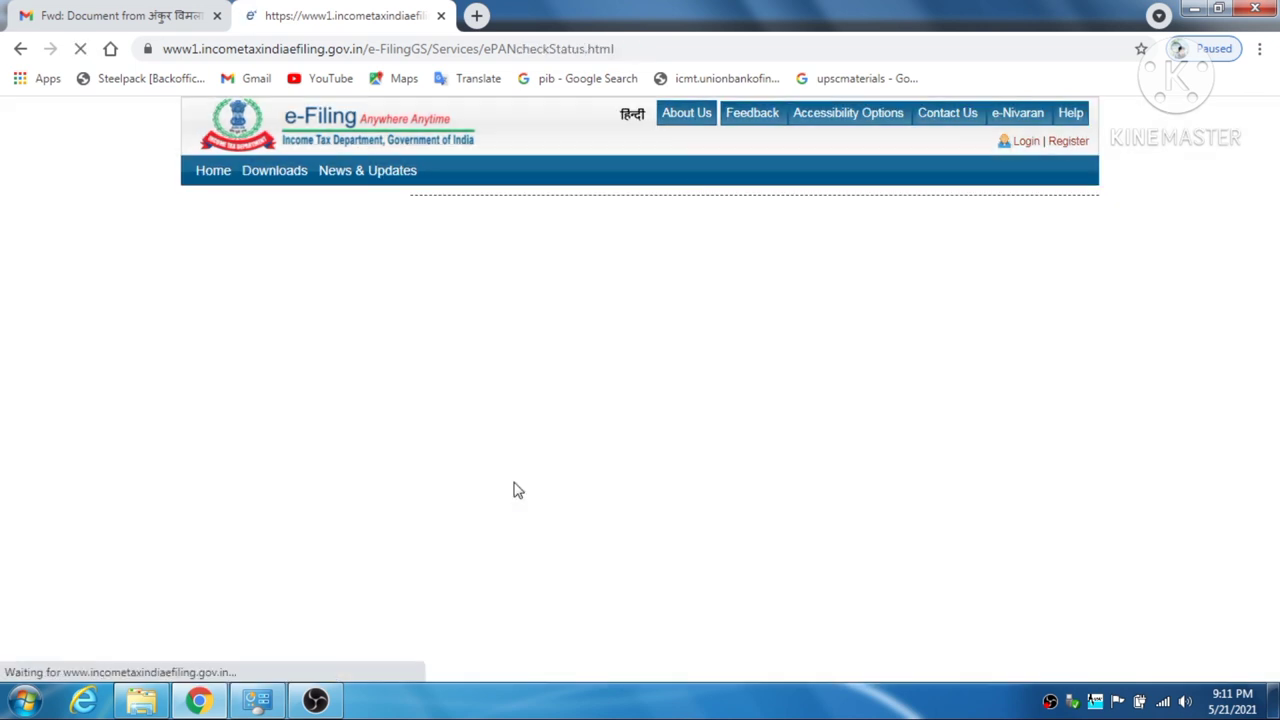
{"action": "left_click", "coordinate": [496, 344]}
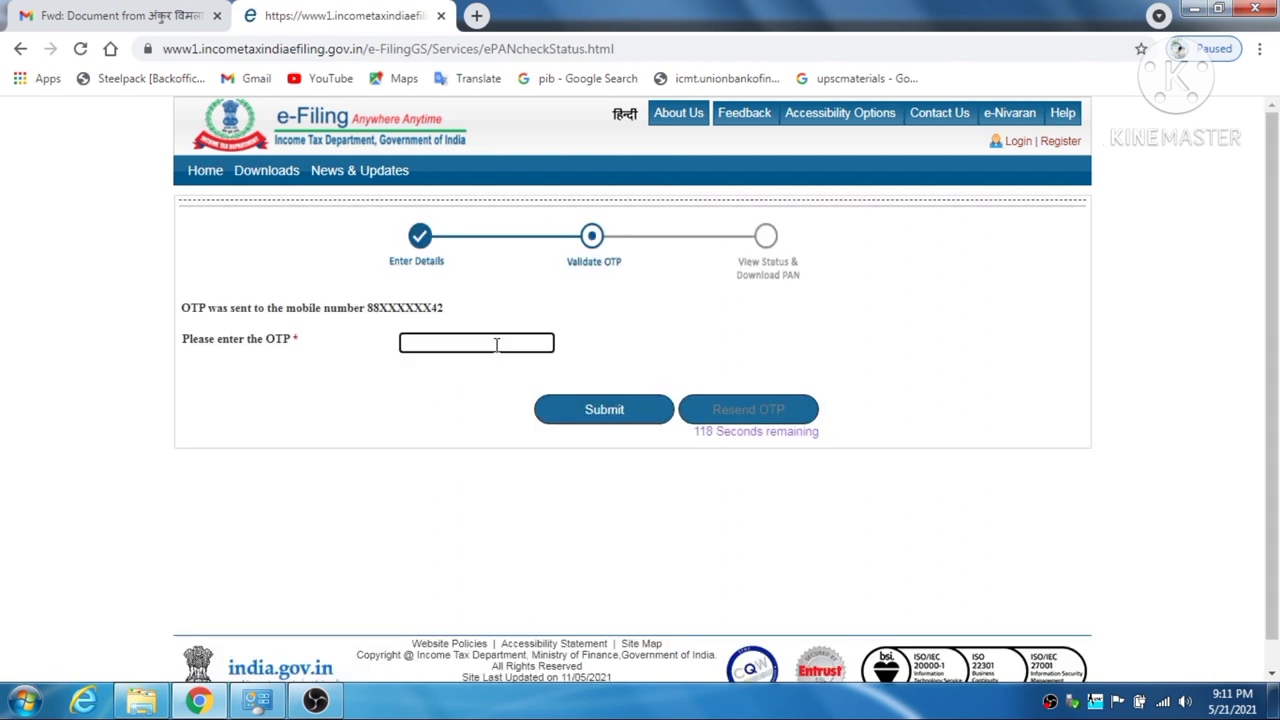
{"action": "left_click", "coordinate": [607, 412]}
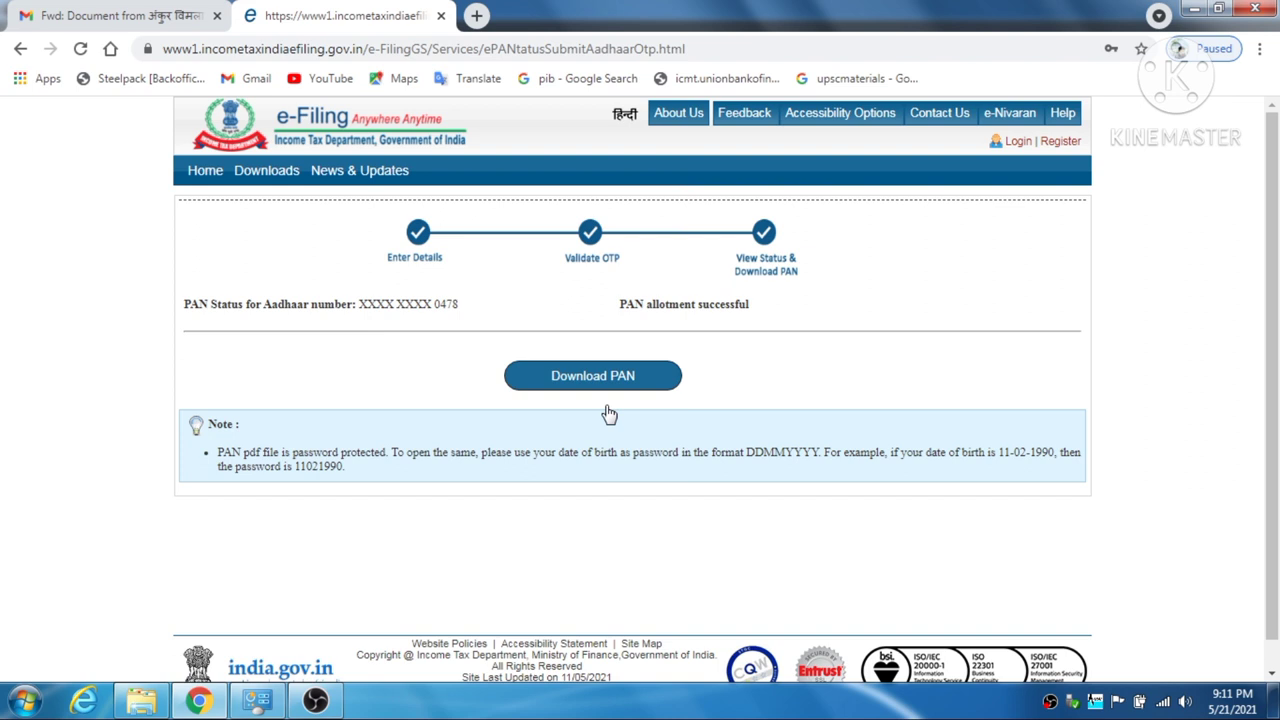
- Download the e-PAN PDF and open it from Chrome's download bar
{"action": "mouse_move", "coordinate": [315, 703]}
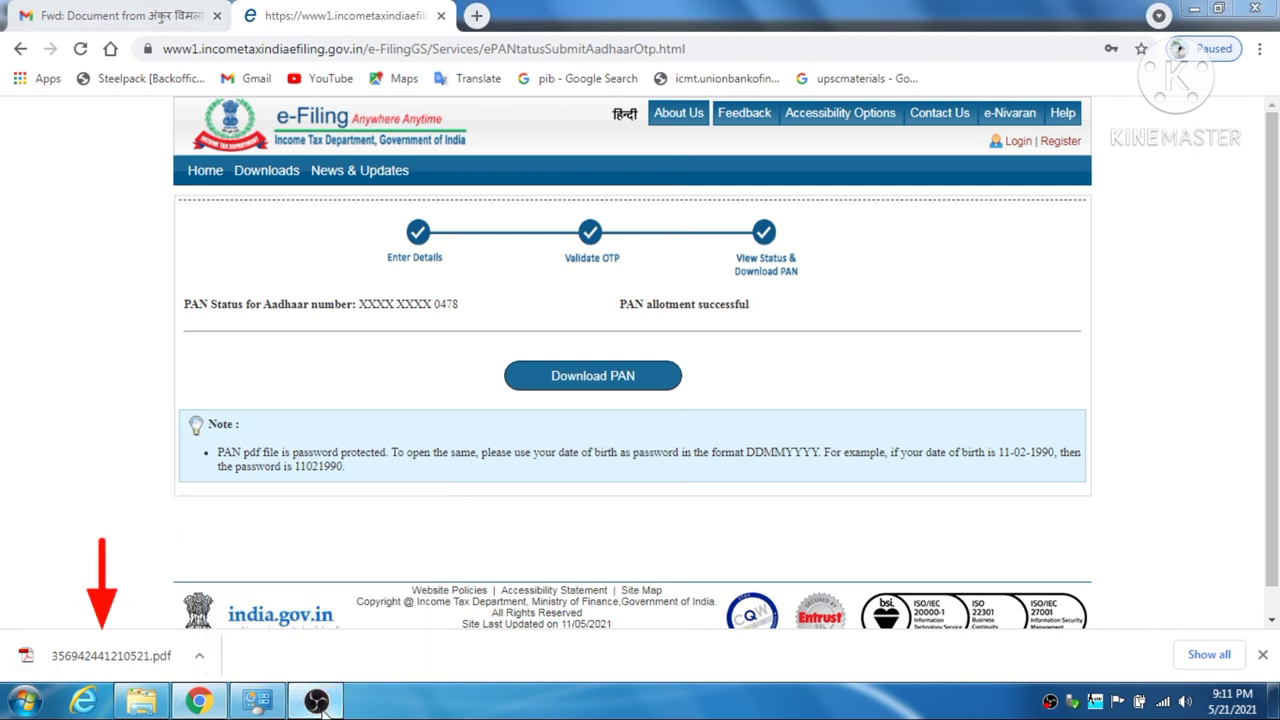
{"action": "left_click", "coordinate": [63, 655]}
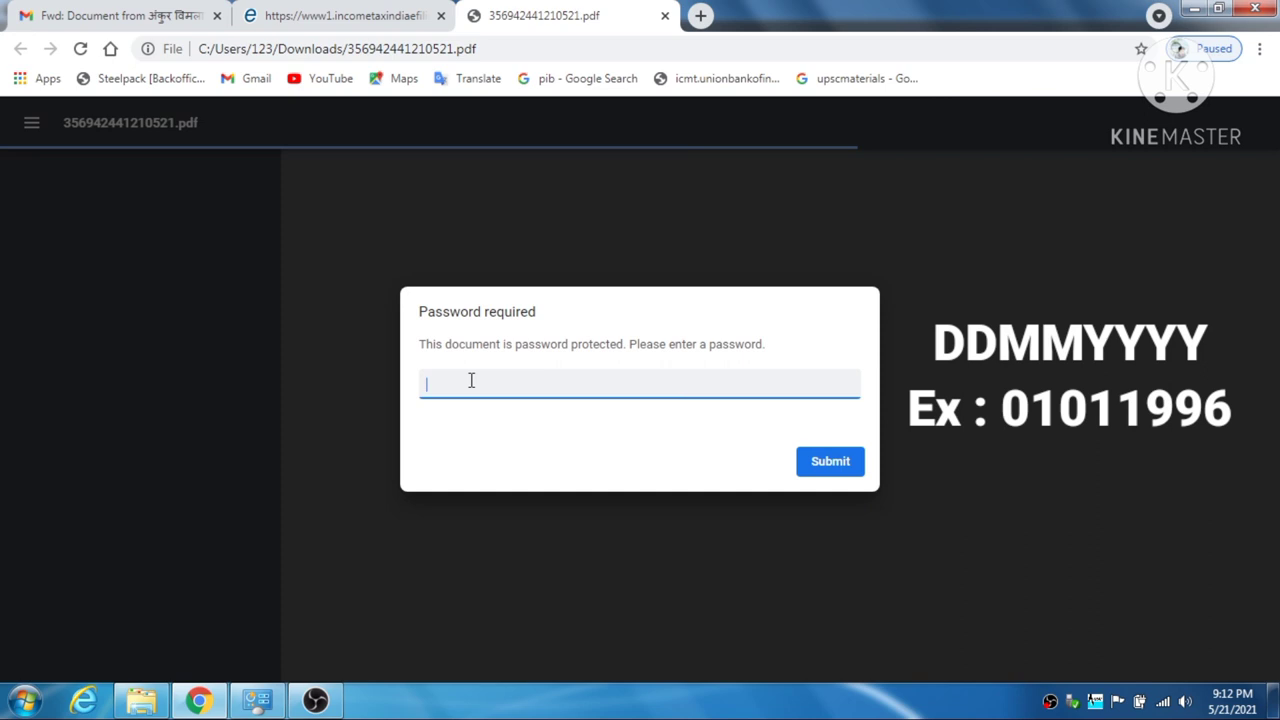
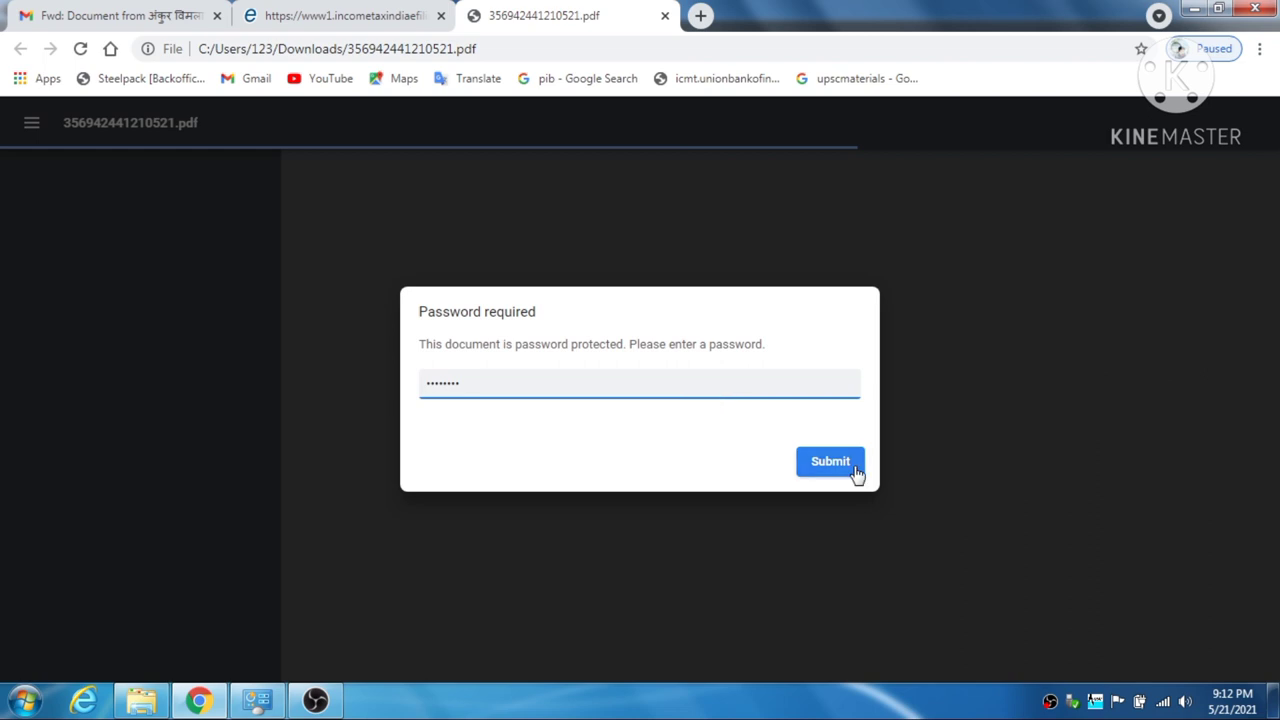
- Unlock the e-PAN PDF with the date-of-birth password (DDMMYYYY) and scroll through the card
{"action": "left_click", "coordinate": [850, 470]}
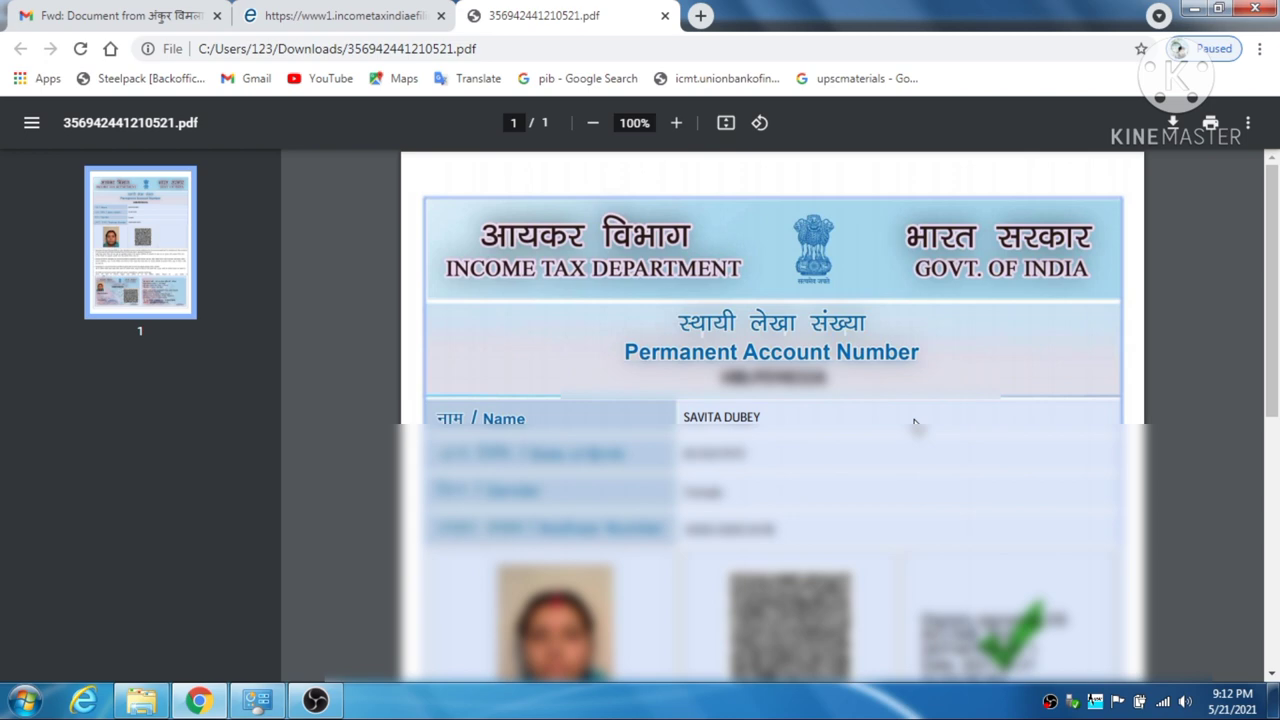
{"action": "left_click", "coordinate": [1272, 538]}
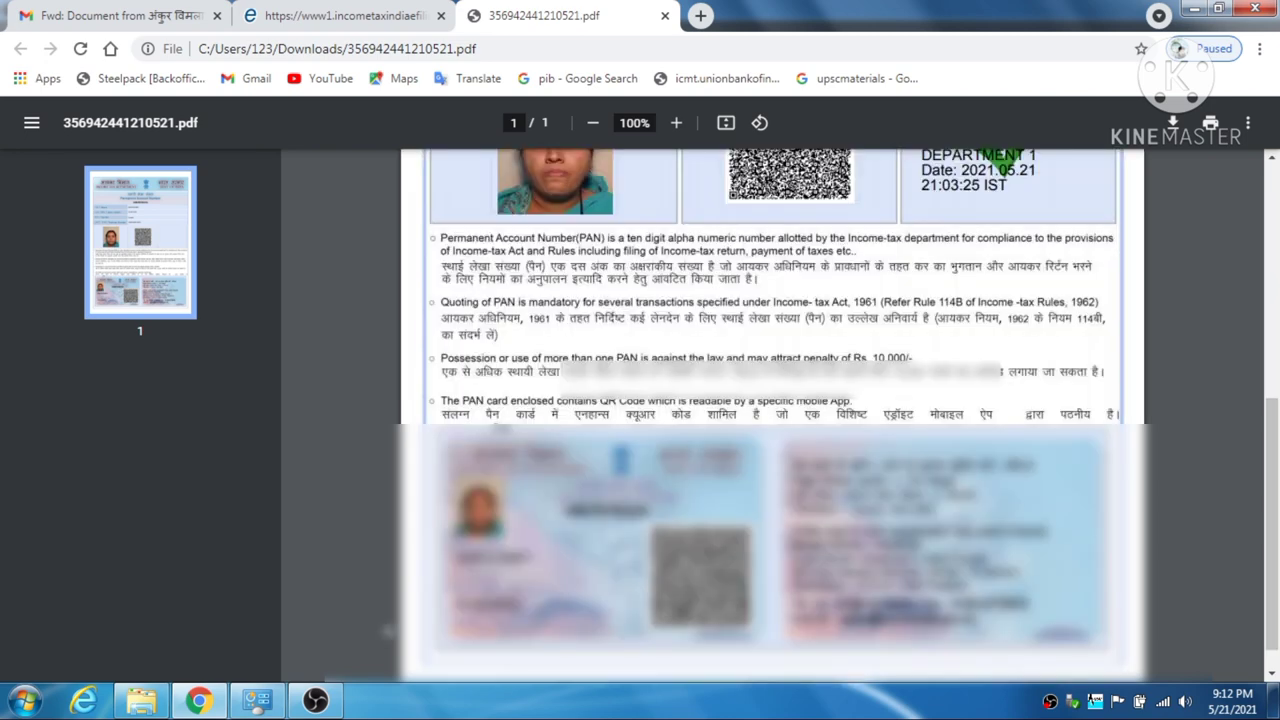
{"action": "scroll", "coordinate": [1275, 484], "scroll_direction": "up", "scroll_amount": 2}
{"action": "right_click", "coordinate": [1275, 484]}
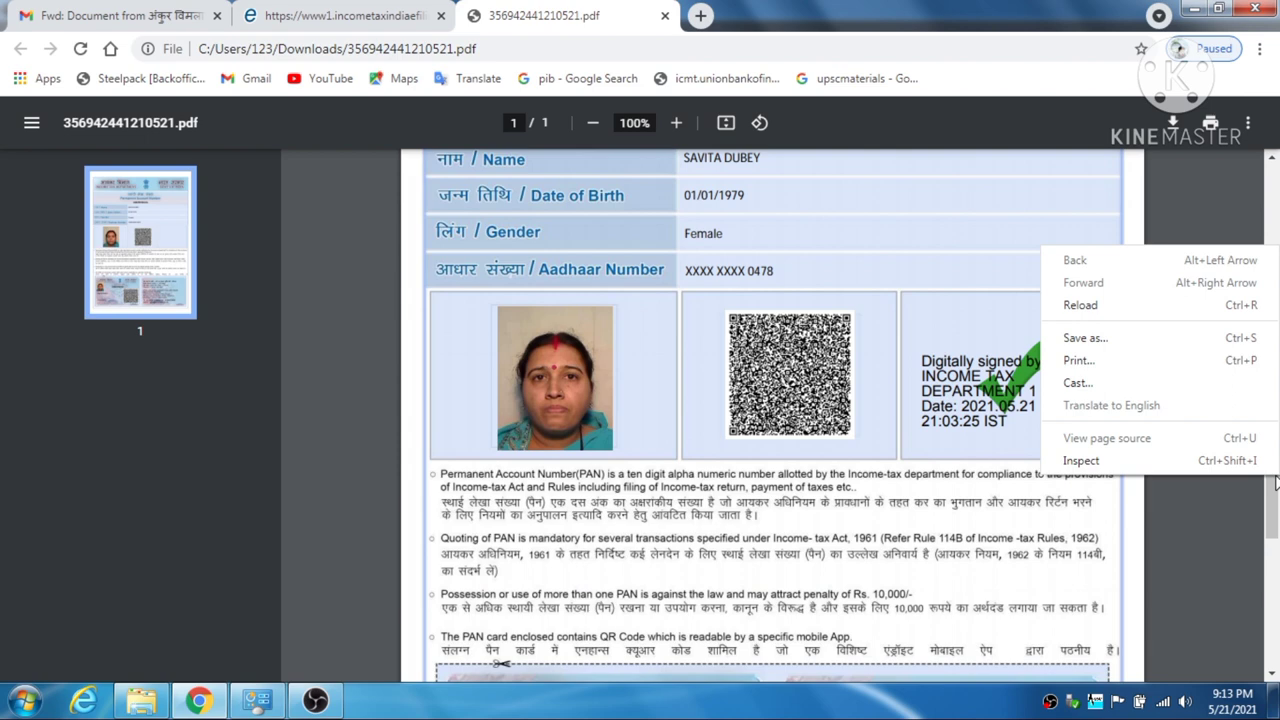
{"action": "scroll", "coordinate": [1275, 484], "scroll_direction": "down", "scroll_amount": 3}
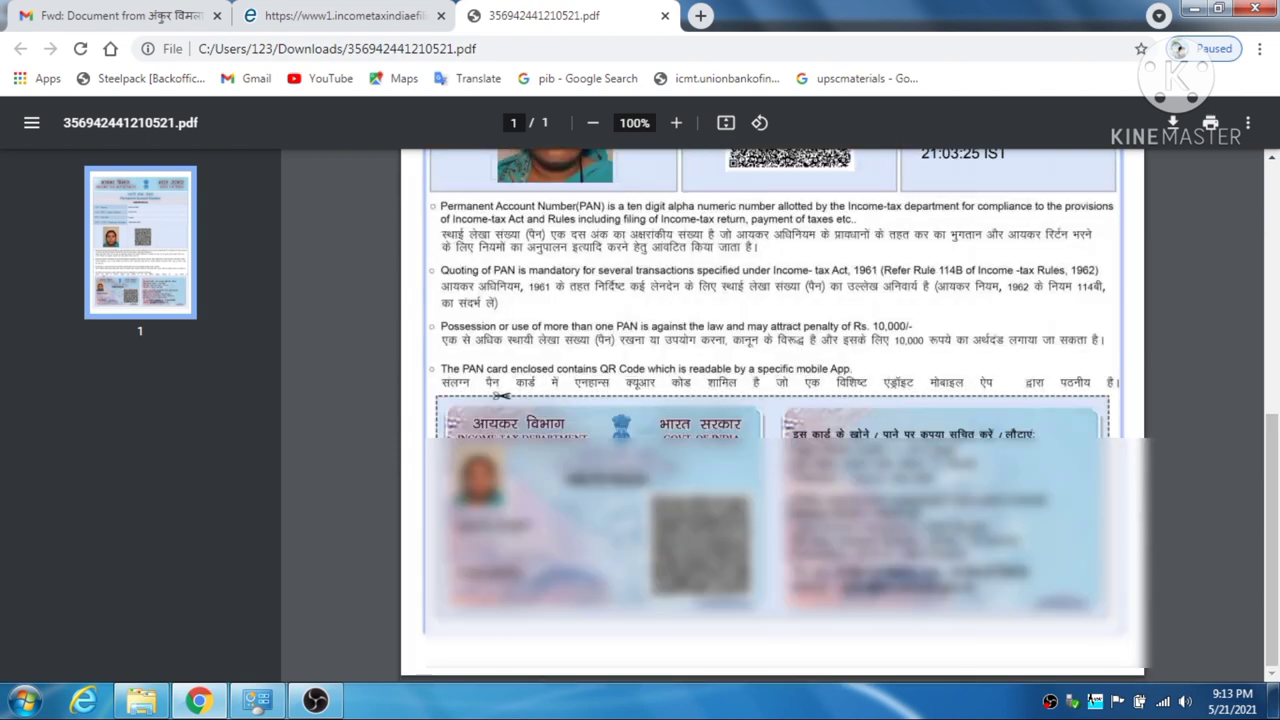